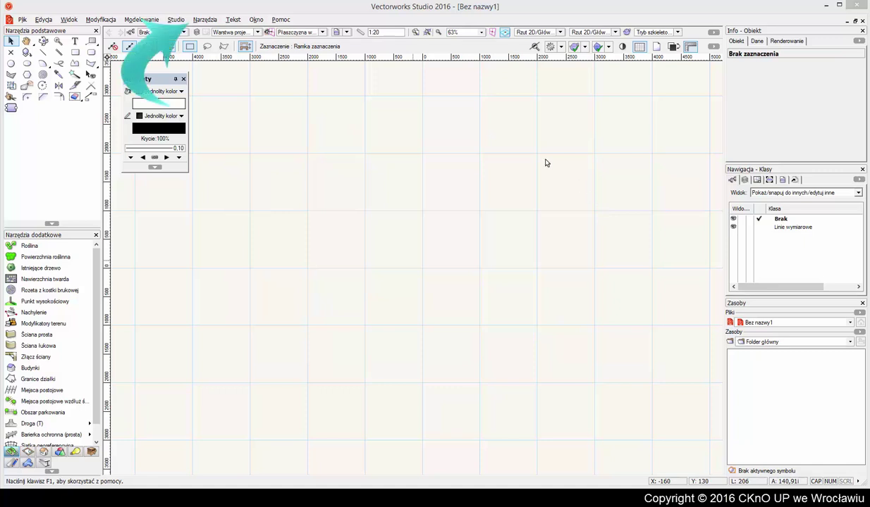
- Switch the working environment to Krajobraz and look over its landscape commands
left_click(208, 21)
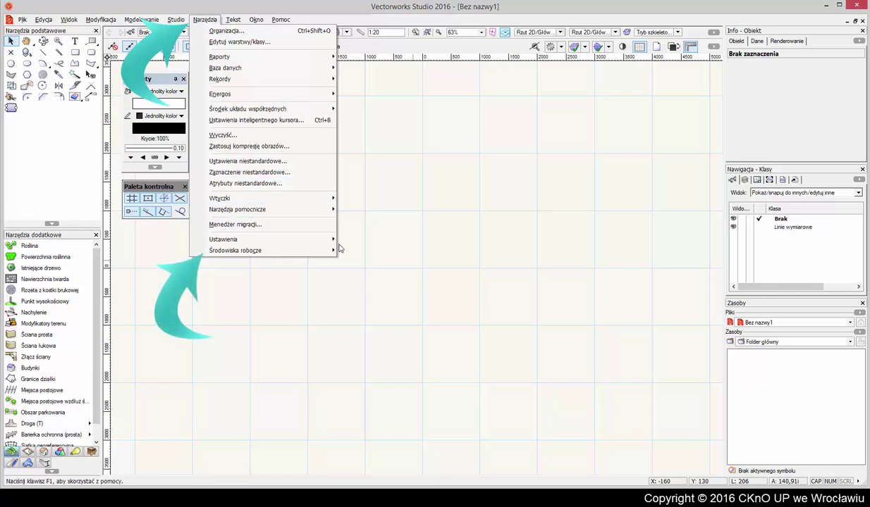
mouse_move(333, 251)
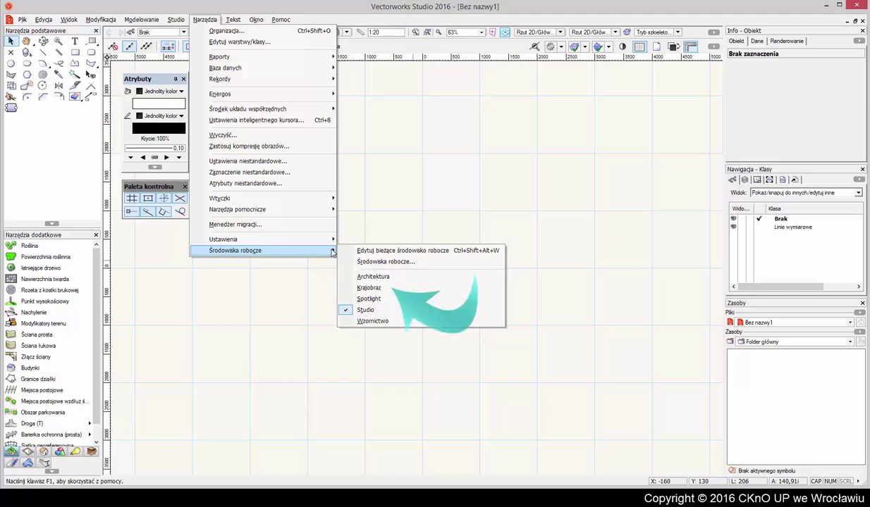
left_click(400, 288)
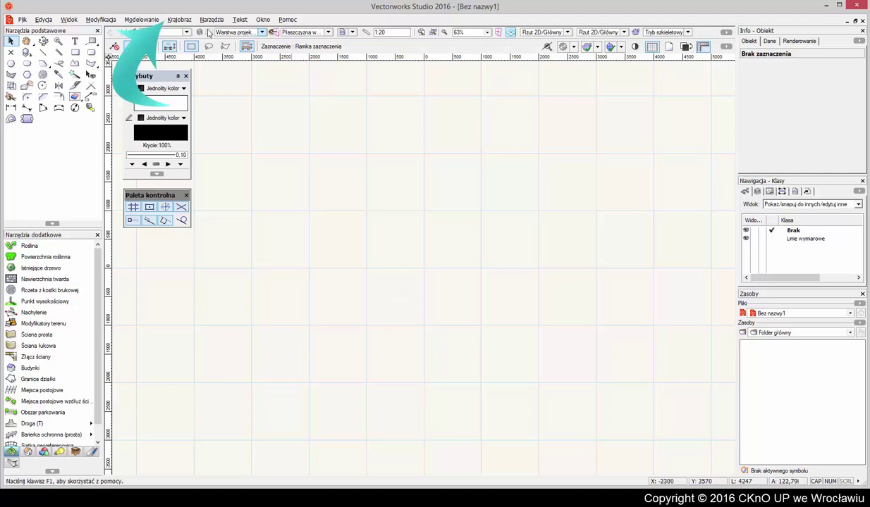
left_click(185, 19)
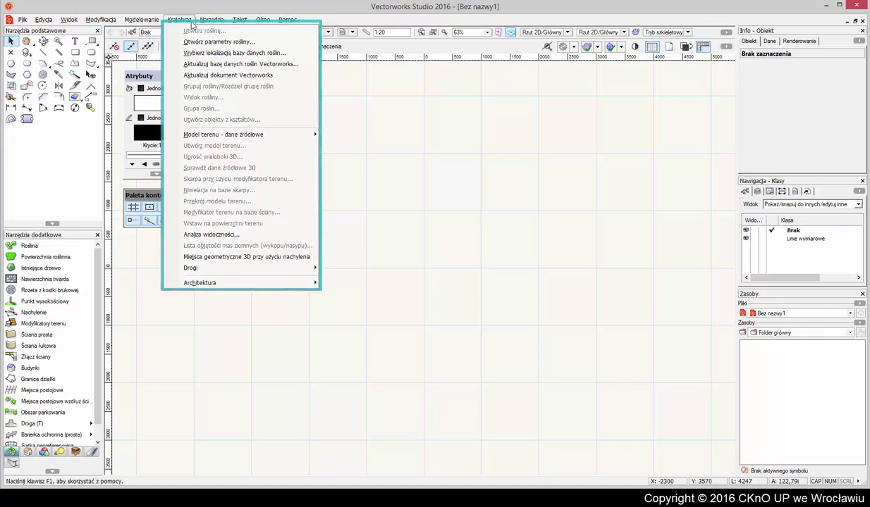
left_click(433, 299)
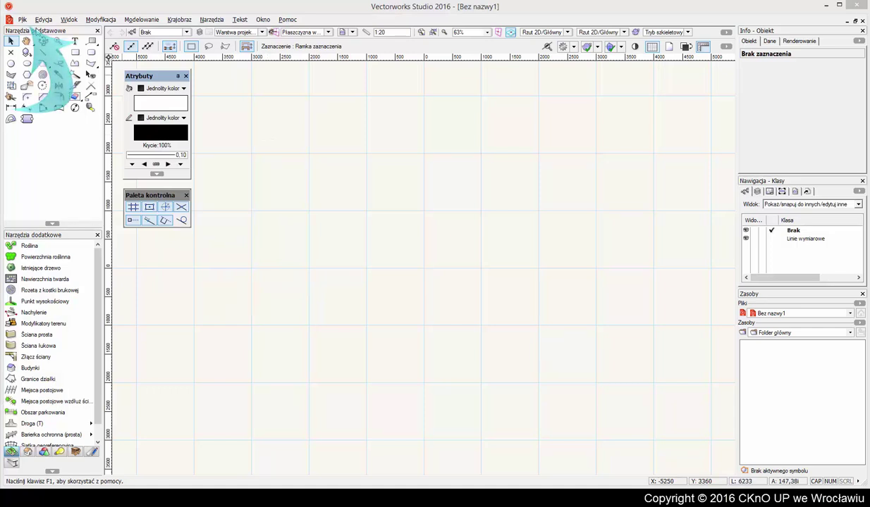
- Create a new document based on the Ogród.sta template
left_click(22, 19)
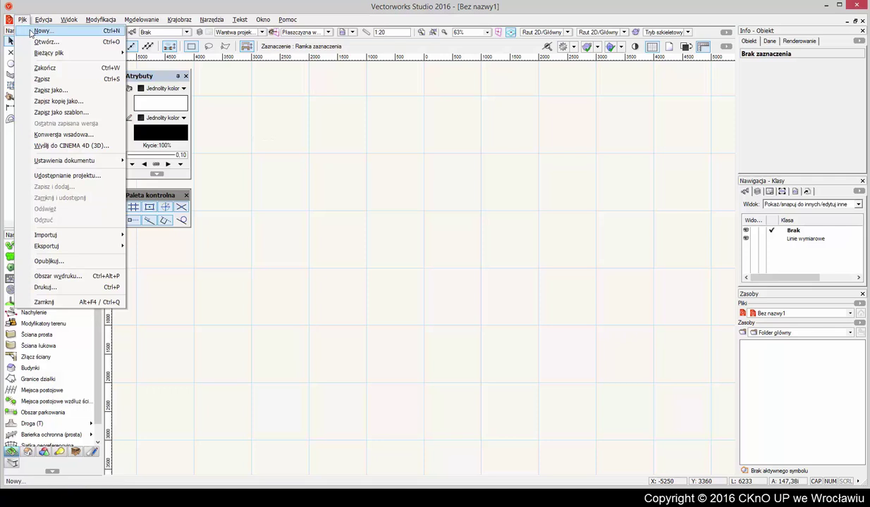
left_click(30, 33)
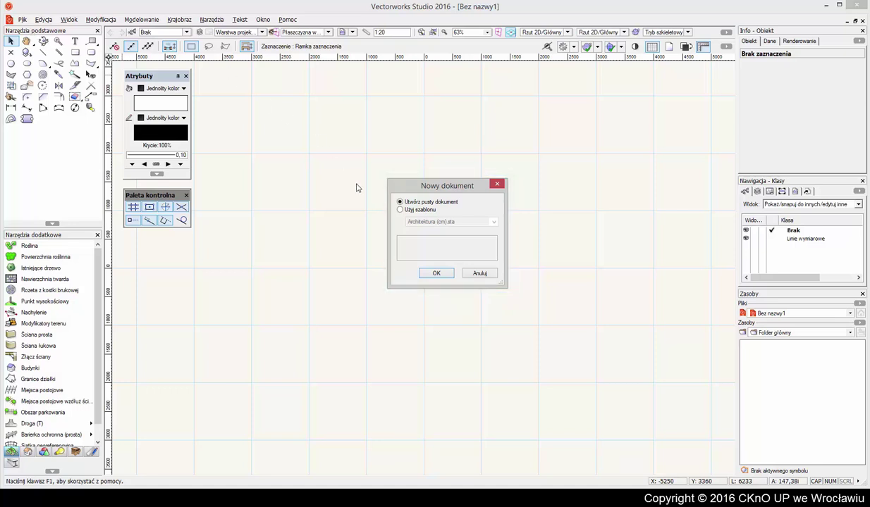
left_click(400, 210)
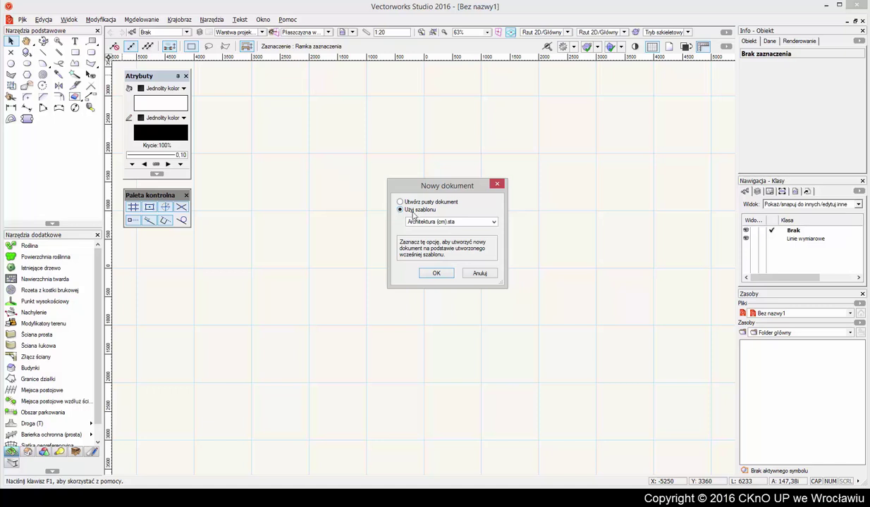
left_click(491, 222)
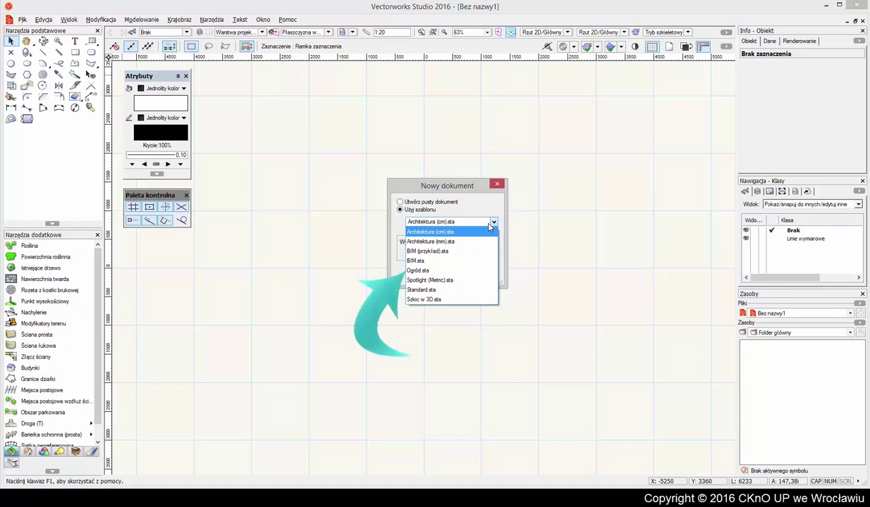
left_click(489, 271)
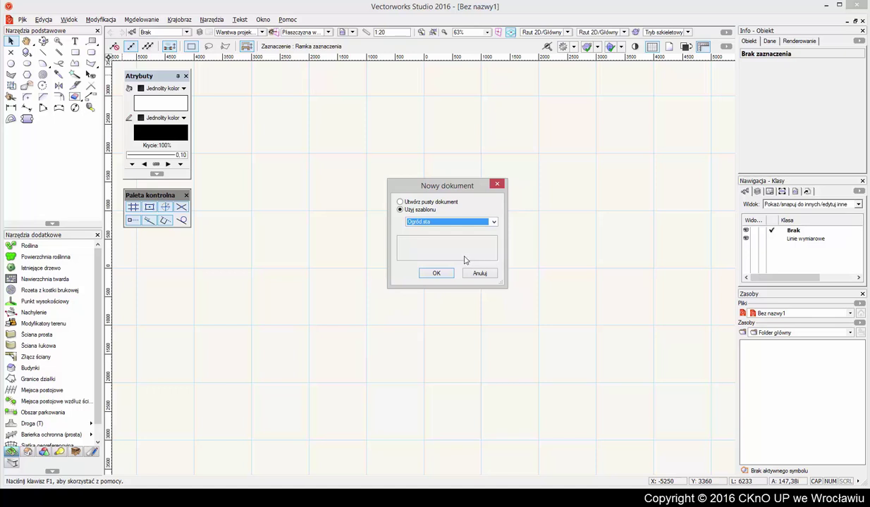
left_click(436, 273)
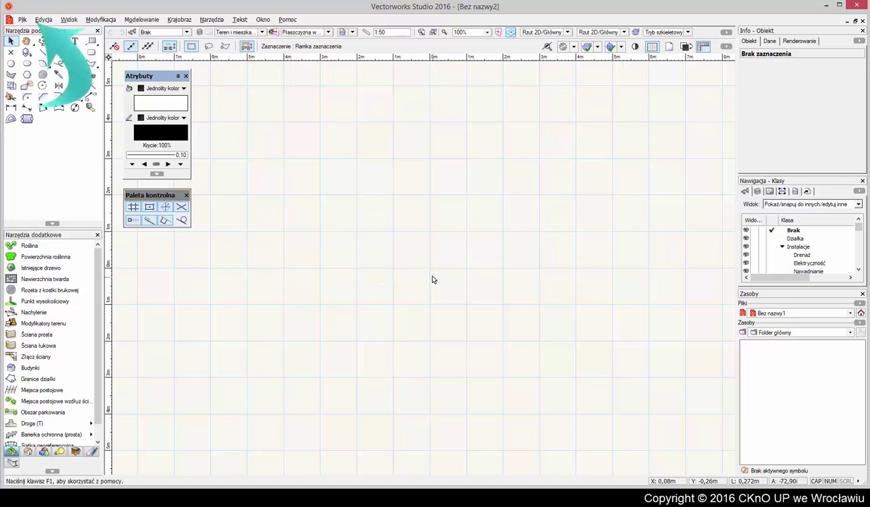
- Open the unit settings from the document setup and set the length unit to Centymetry
left_click(22, 19)
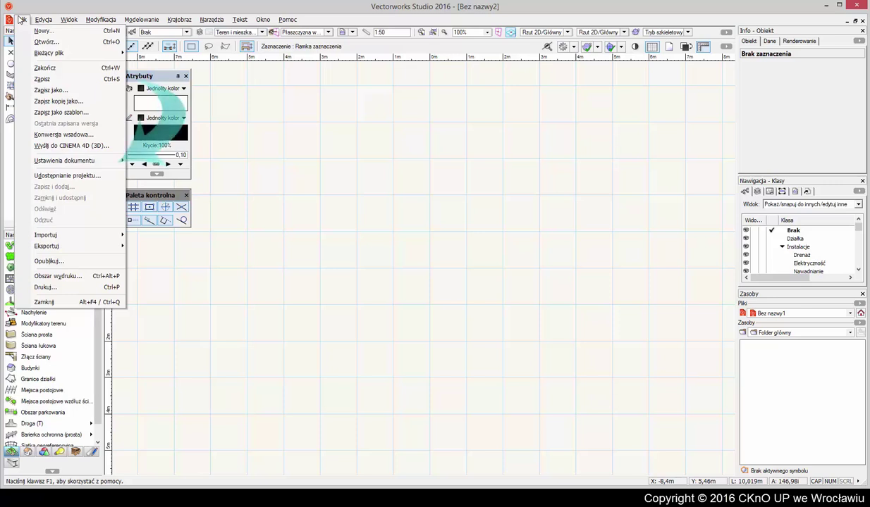
mouse_move(110, 162)
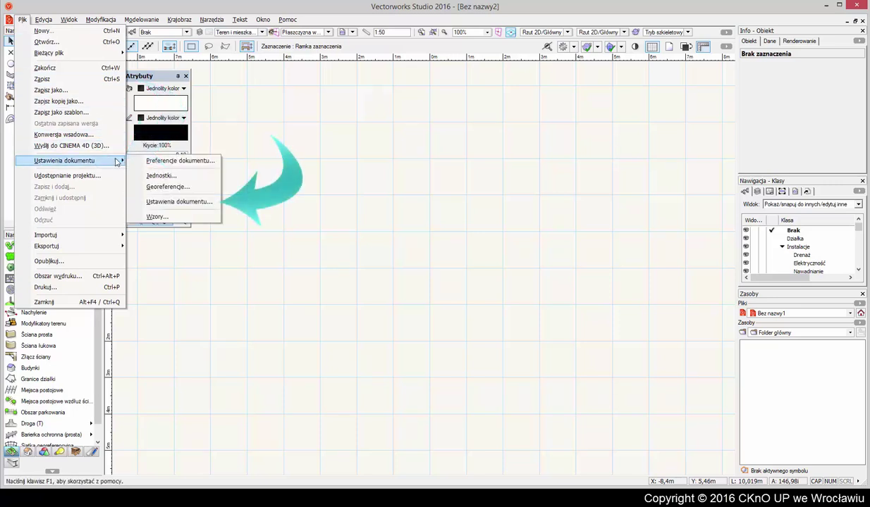
left_click(201, 205)
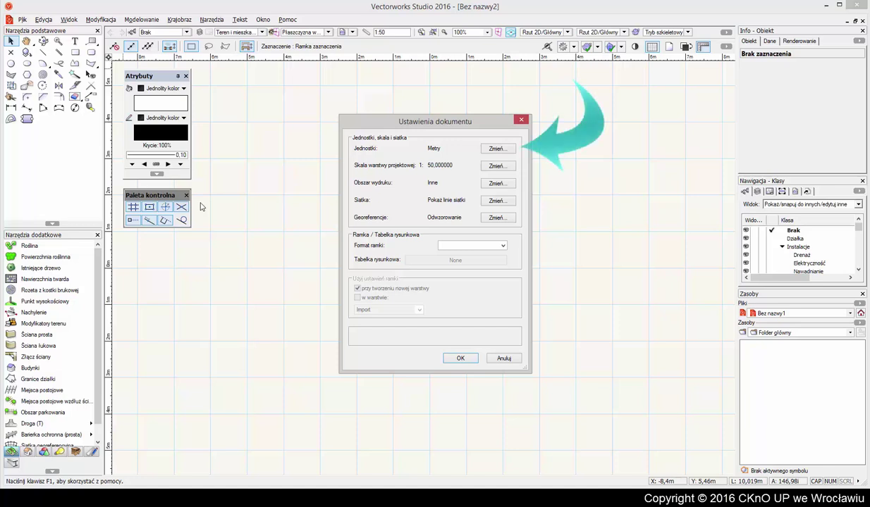
left_click(496, 149)
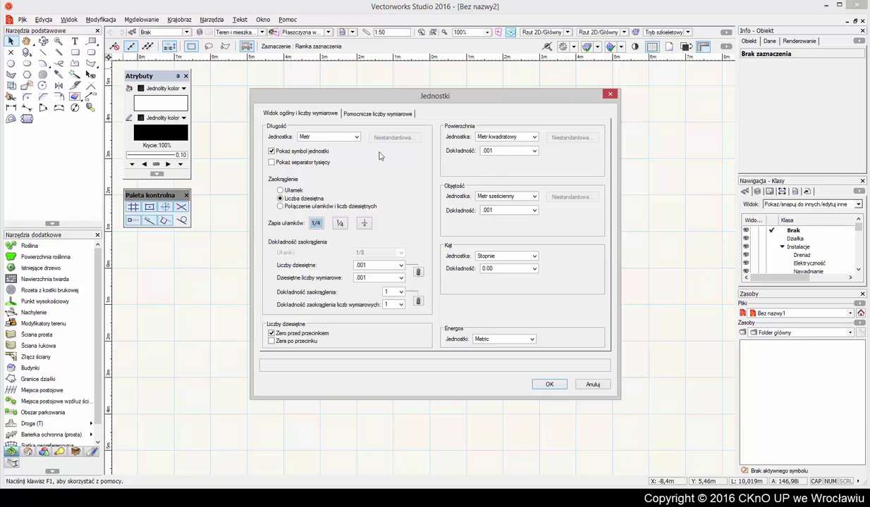
left_click(348, 138)
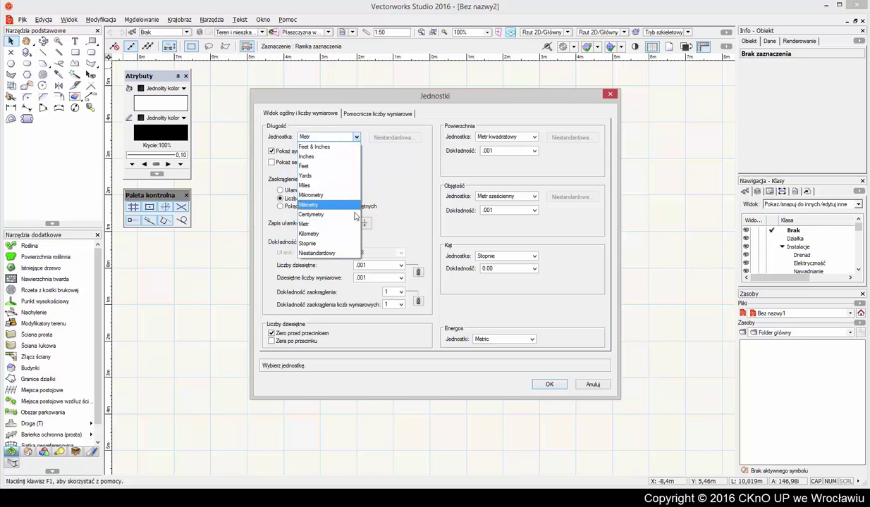
left_click(354, 215)
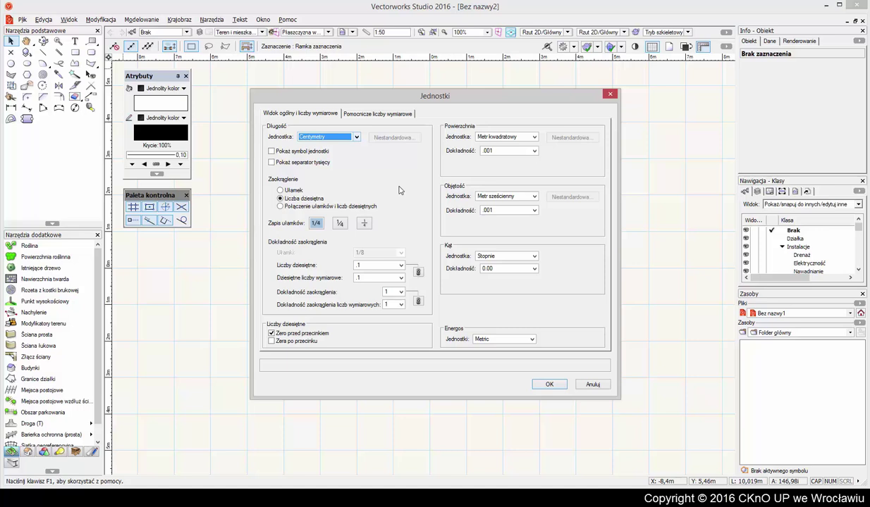
- Set the decimal and dimension rounding precision to .01, show the unit symbol, and apply the unit settings
left_click(391, 265)
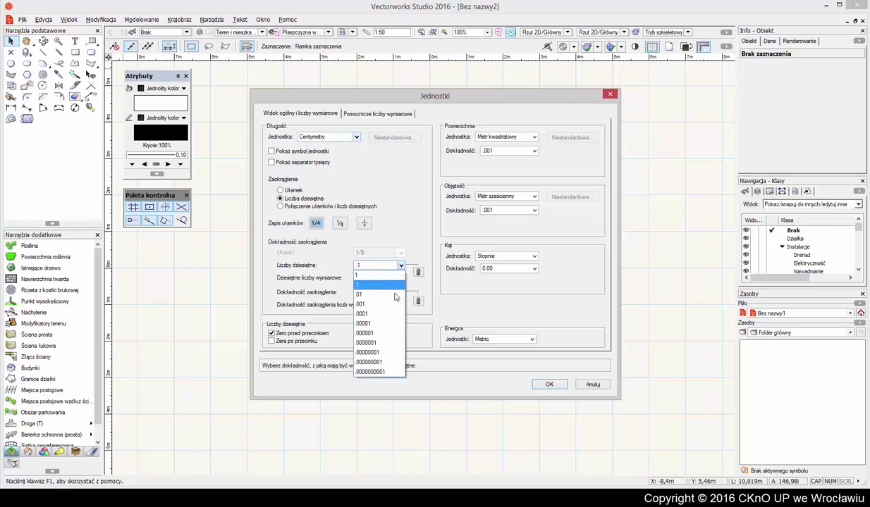
left_click(384, 294)
left_click(400, 278)
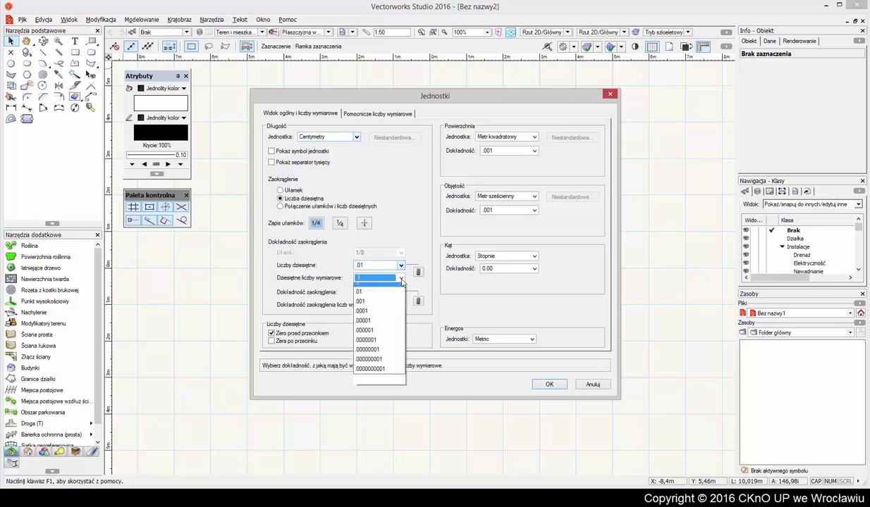
left_click(363, 291)
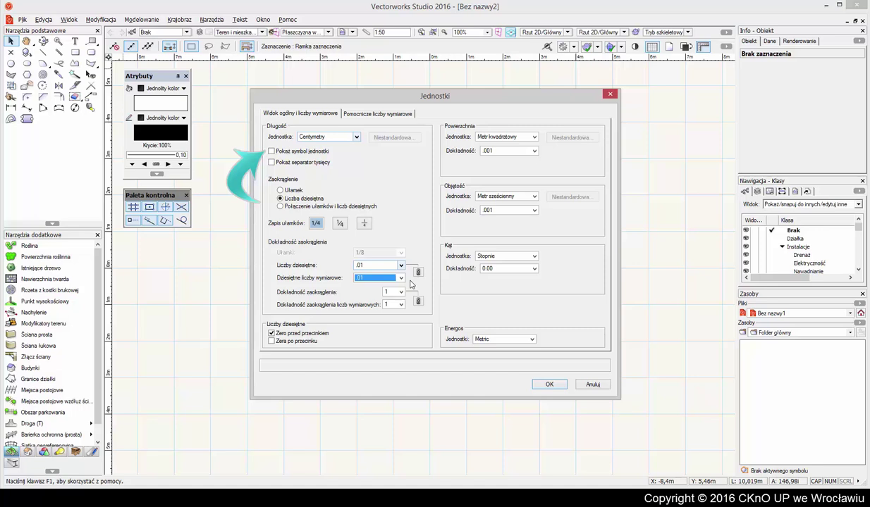
left_click(272, 151)
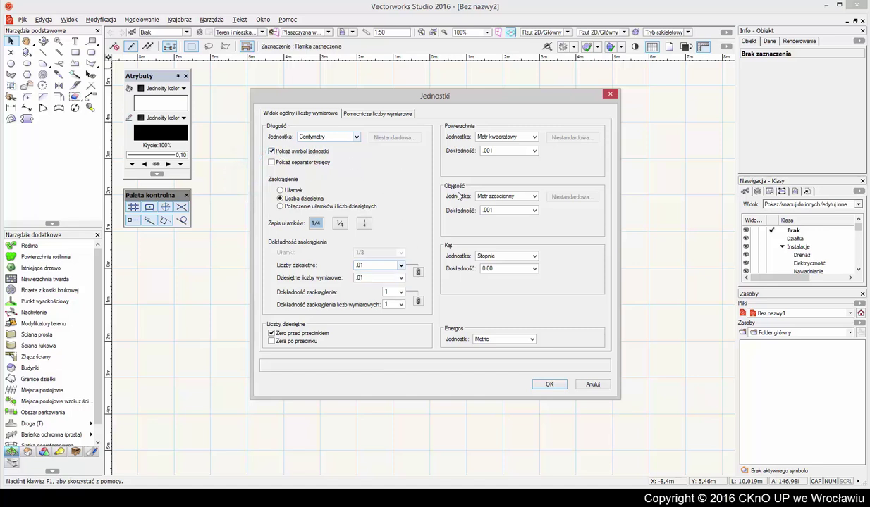
left_click(549, 385)
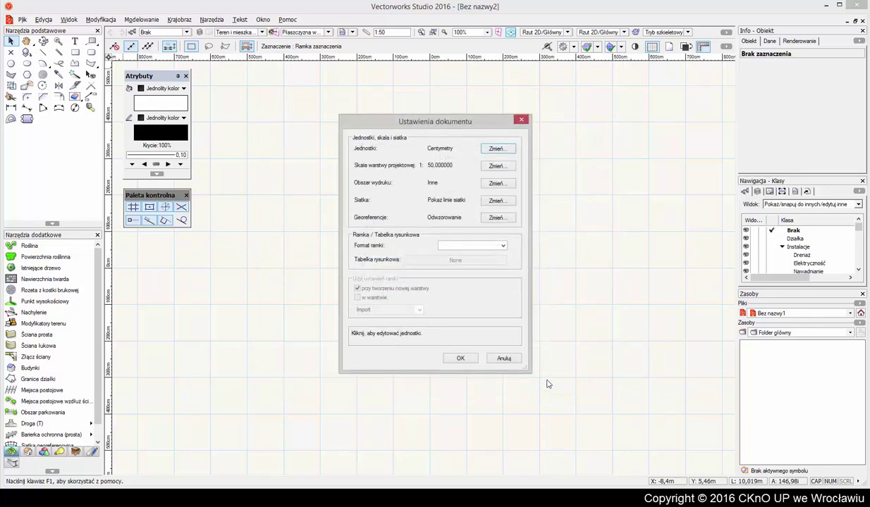
- Accept the 1:50 design layer scale and give the print area a custom ISO A3 format
left_click(496, 166)
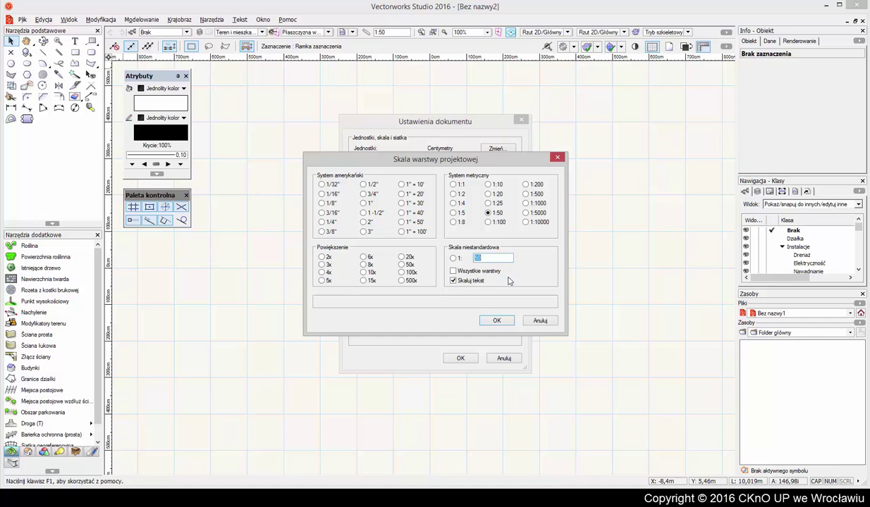
left_click(497, 320)
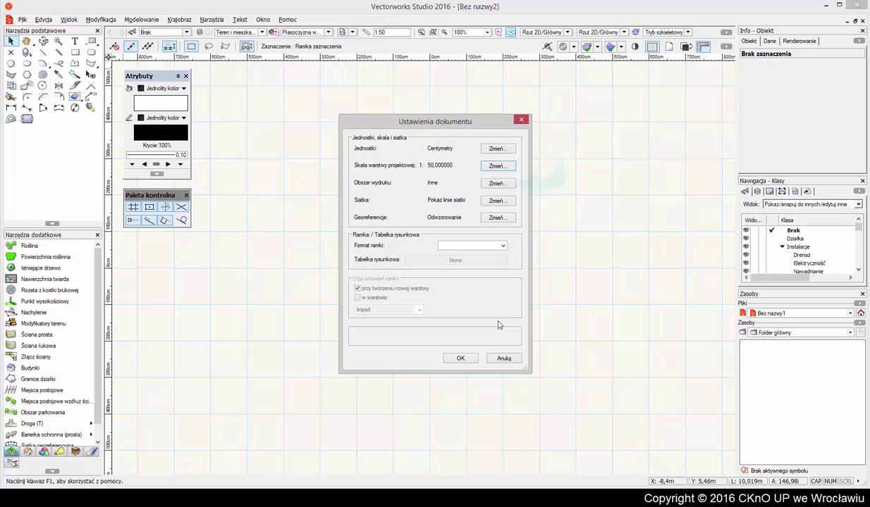
left_click(496, 183)
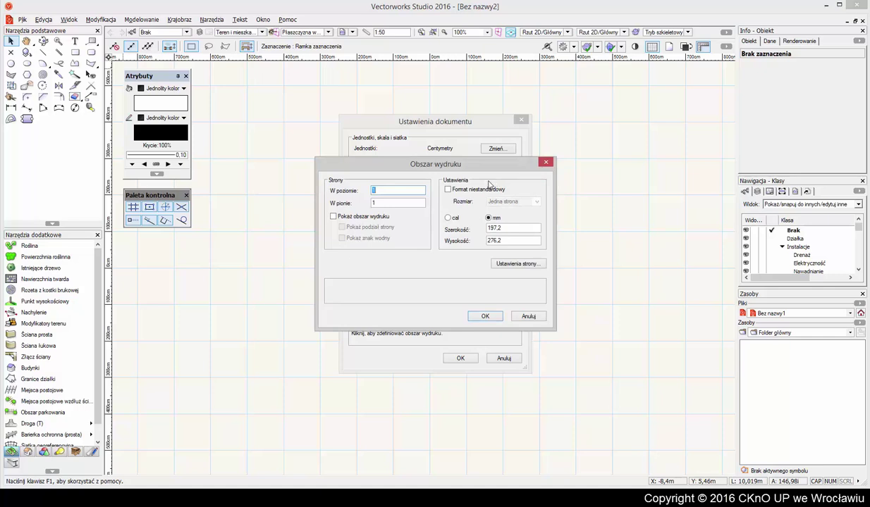
left_click(481, 191)
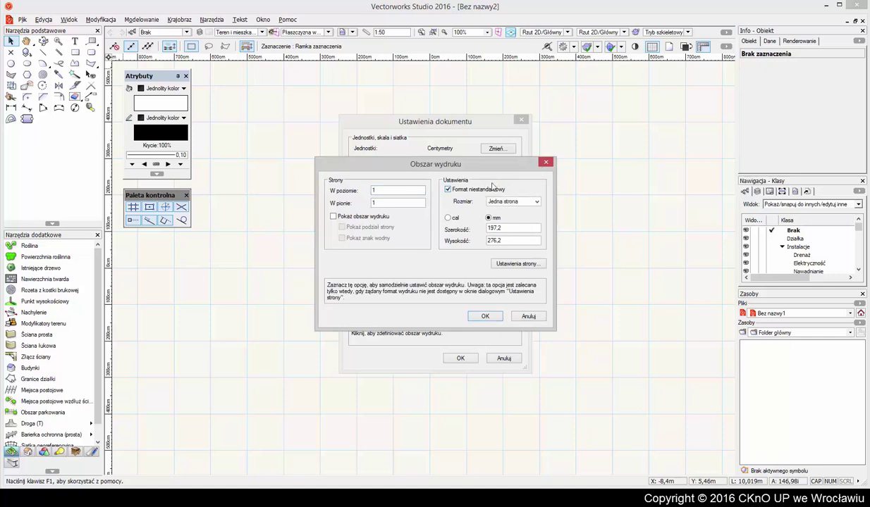
left_click(535, 203)
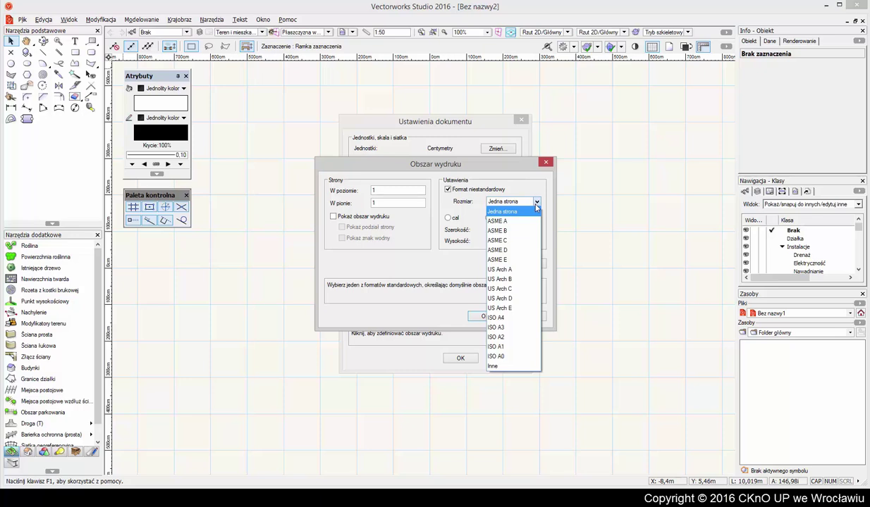
left_click(527, 327)
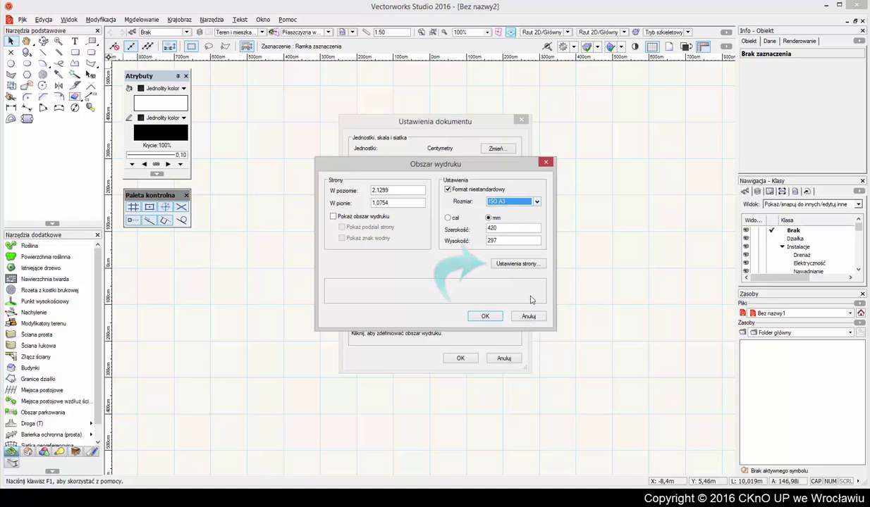
- Set the printer page to A3 paper in horizontal (Pozioma) orientation and apply the print area settings
left_click(517, 266)
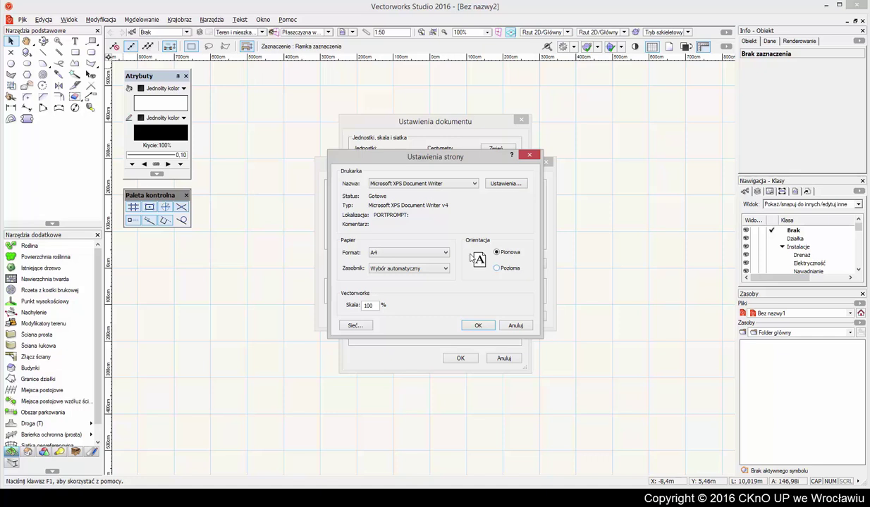
left_click(427, 252)
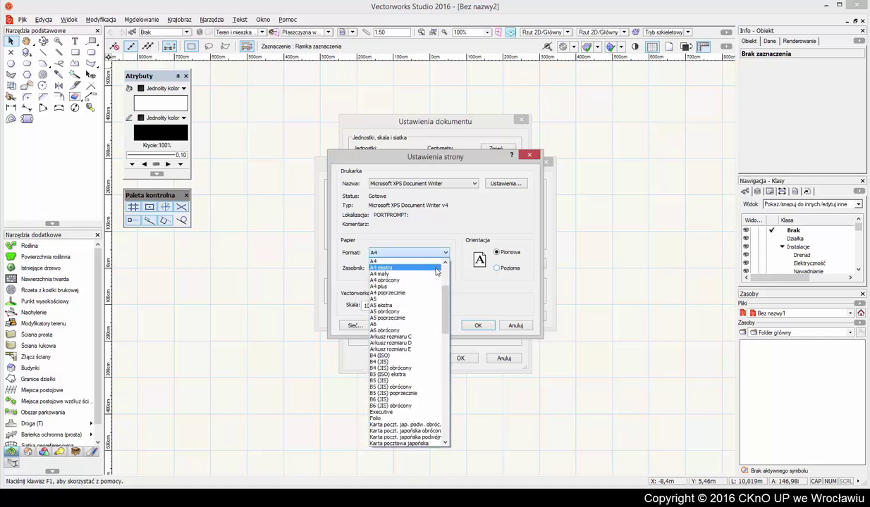
scroll(435, 274, "up", 1)
scroll(434, 280, "up", 1)
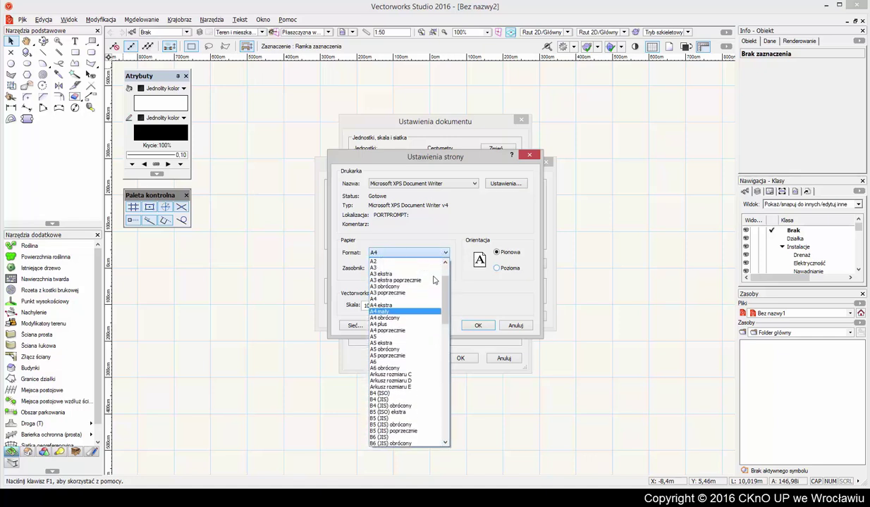
left_click(414, 268)
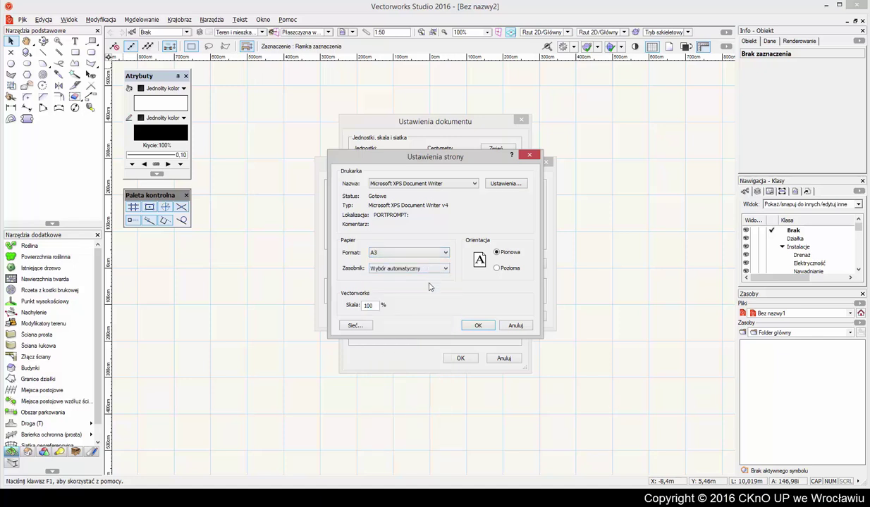
left_click(497, 268)
left_click(478, 326)
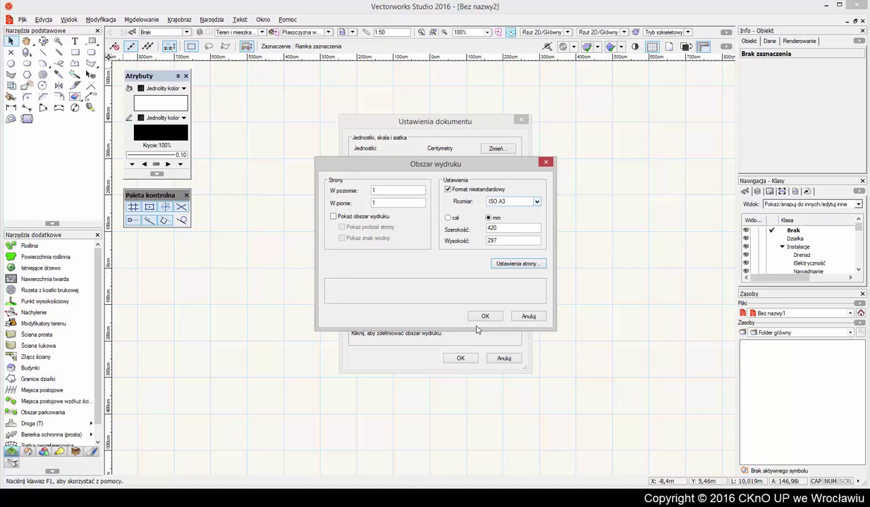
left_click(485, 316)
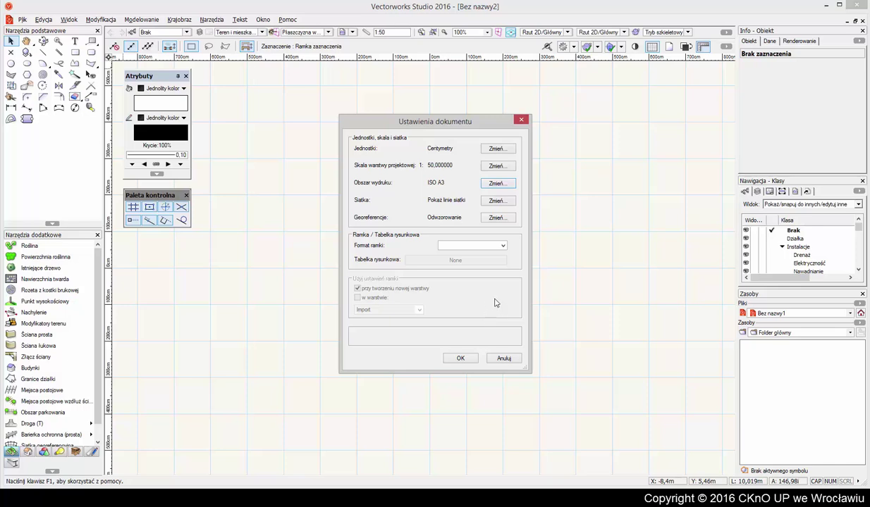
- Open the smart cursor settings from the document's grid option and set the symmetric snap grid spacing to 10cm
left_click(497, 201)
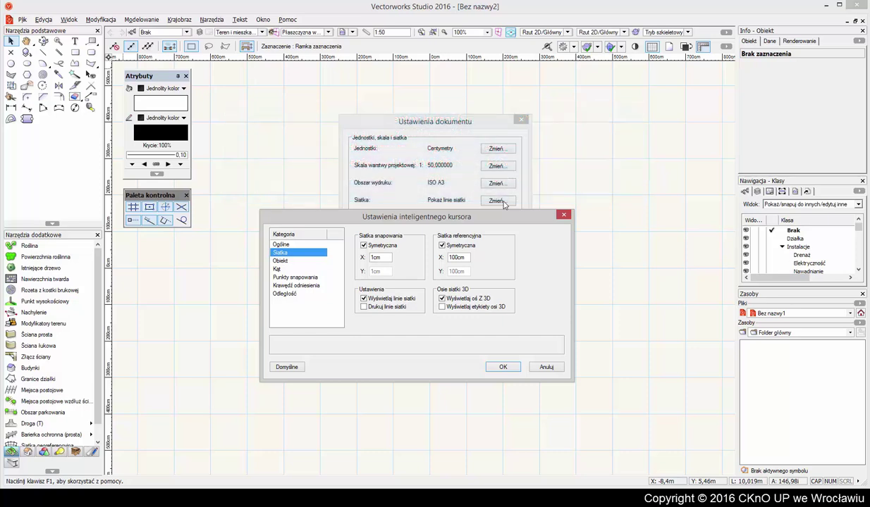
left_click(300, 245)
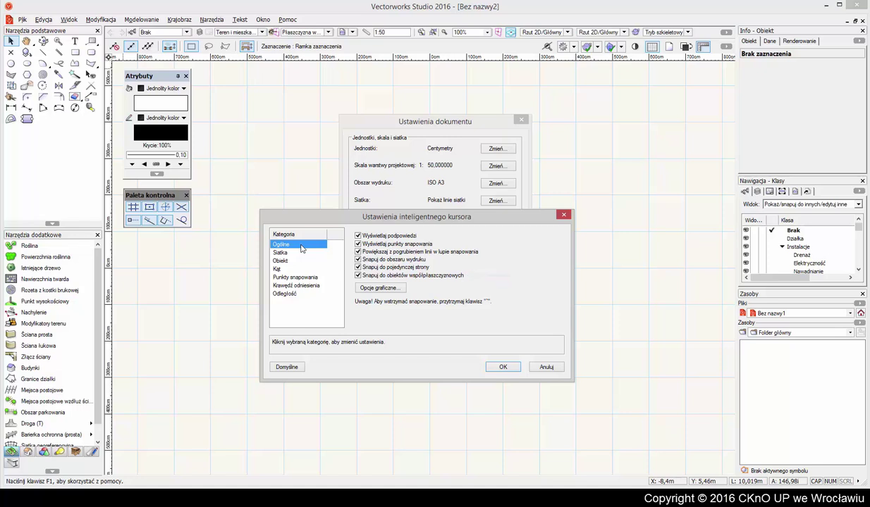
left_click(302, 253)
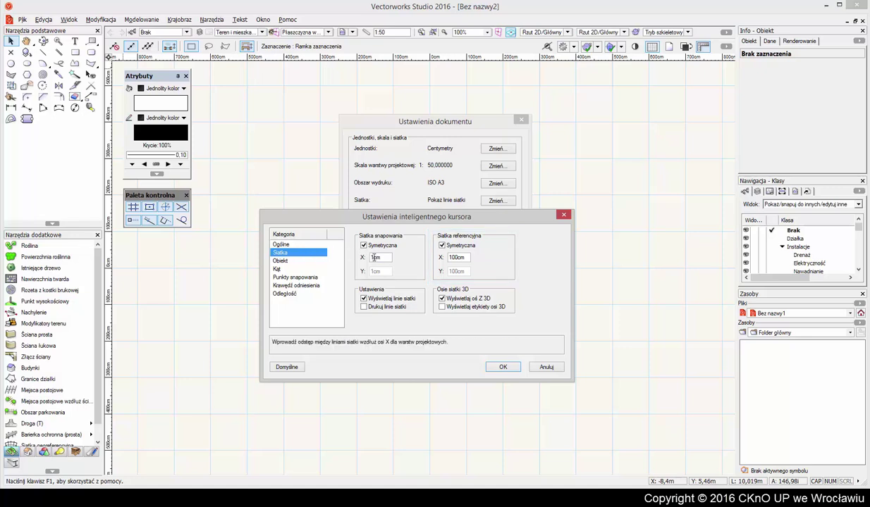
type("0")
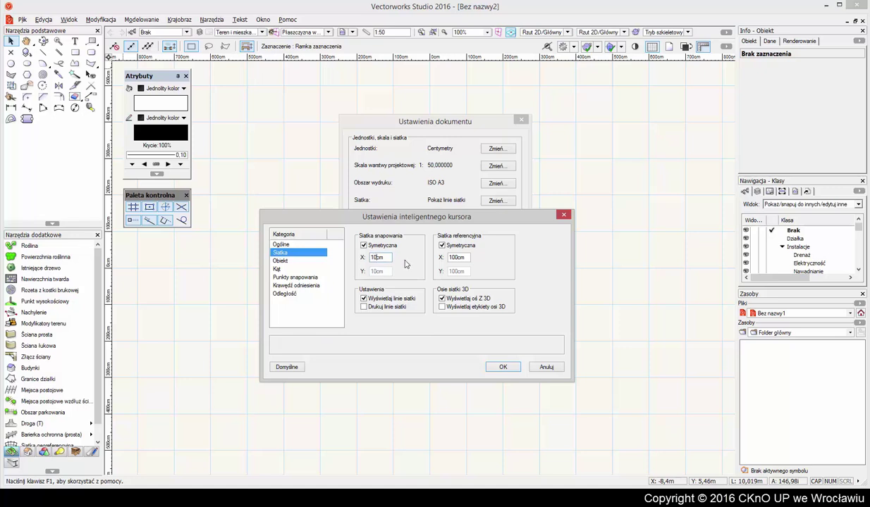
- Check the object snapping options and add a 5,00 entry to the preset snapping angles after 45,00° and 30,00°
left_click(290, 262)
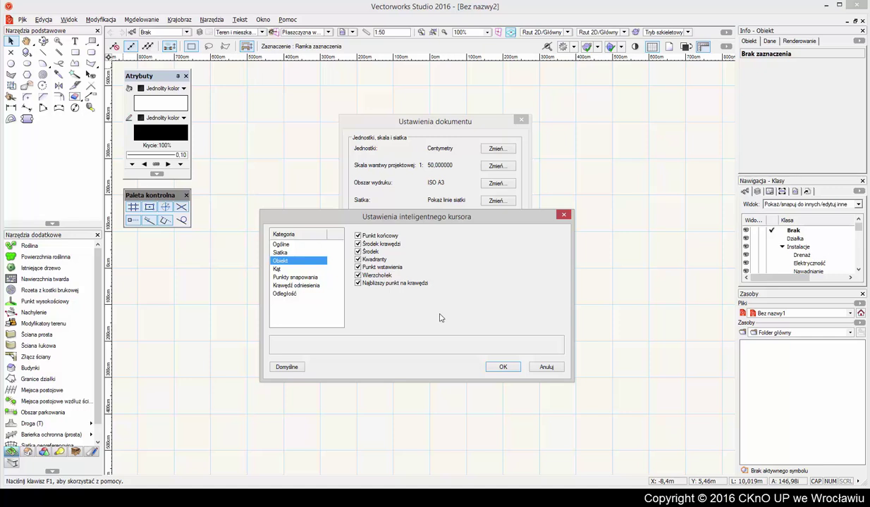
left_click(285, 269)
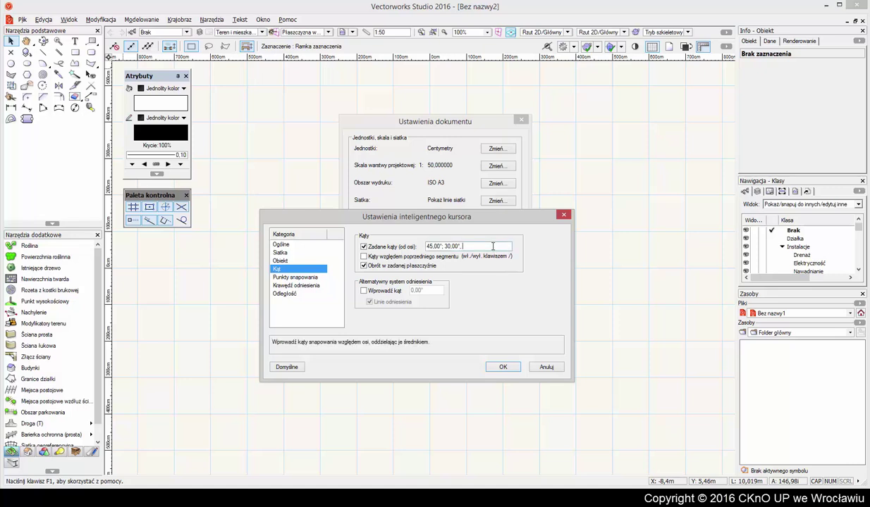
type("5,00")
- Review the snap point, reference edge and distance categories, apply the smart cursor settings, and accept the document's georeferencing settings
left_click(324, 279)
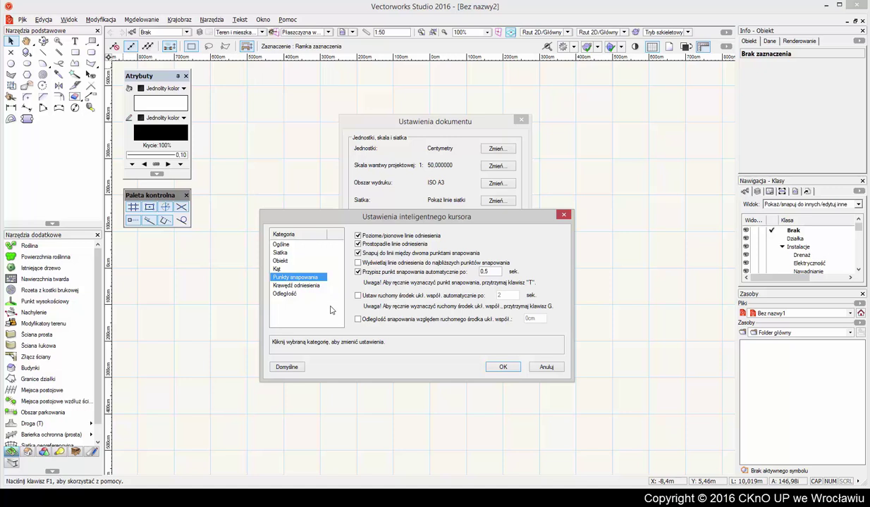
left_click(296, 286)
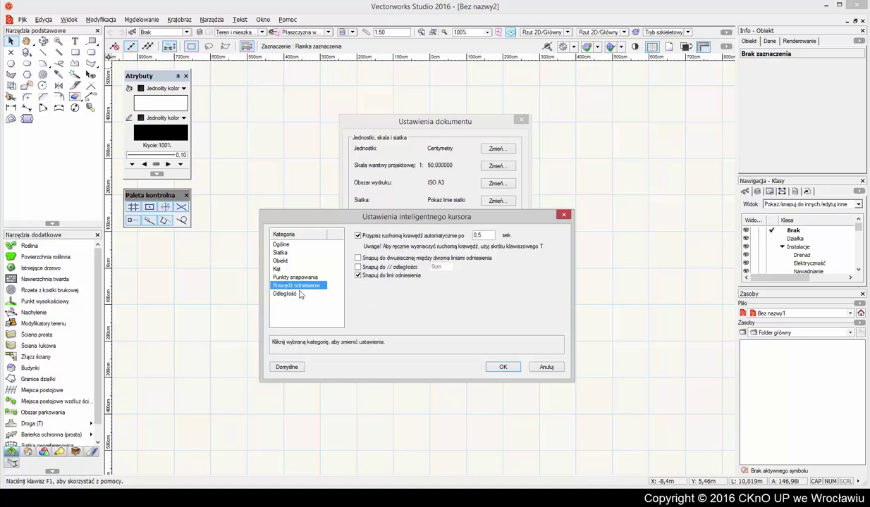
left_click(296, 294)
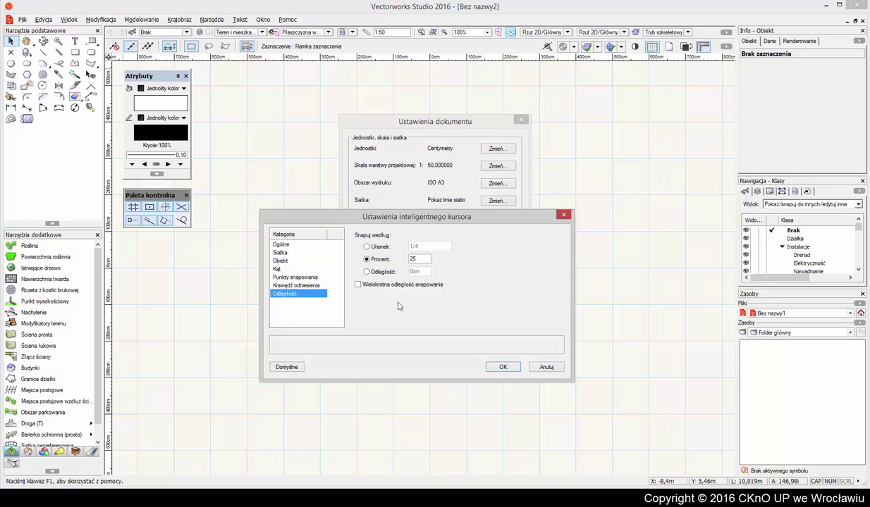
left_click(502, 365)
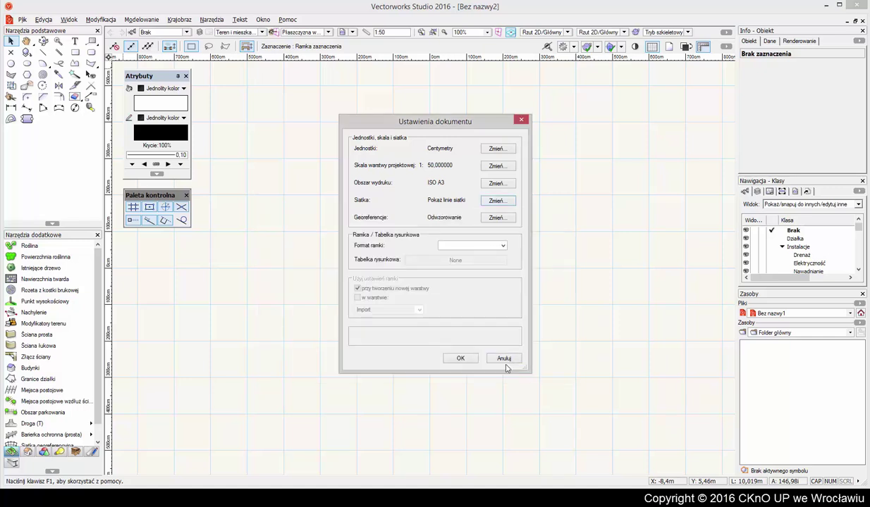
left_click(509, 219)
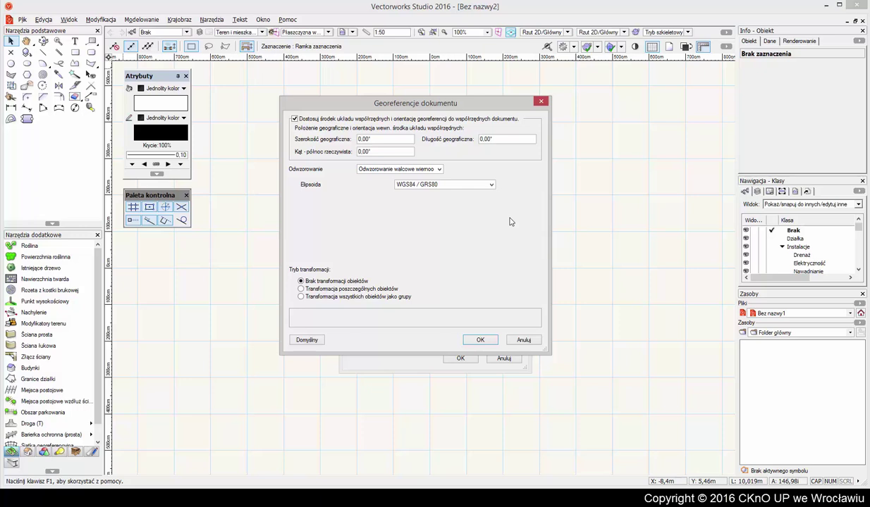
left_click(479, 340)
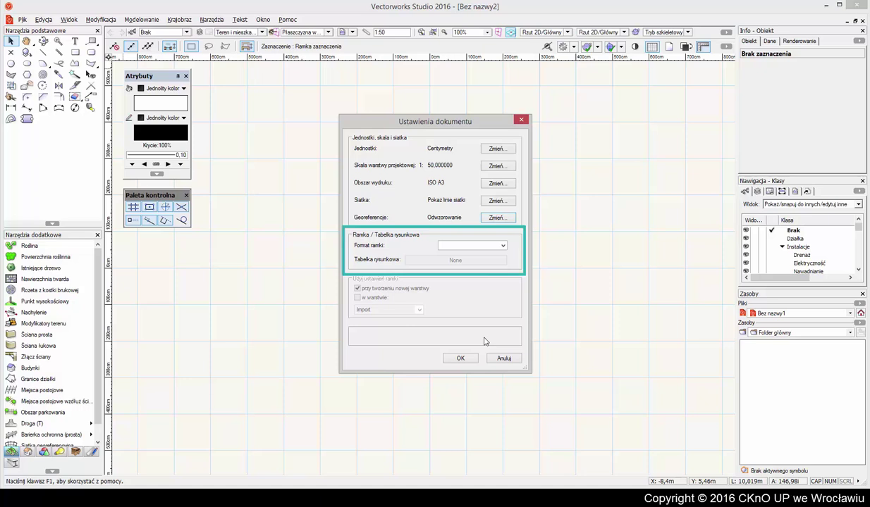
- Try an ISO A3 frame format with the USITT Title Block Corner symbol as the drawing title block
left_click(482, 243)
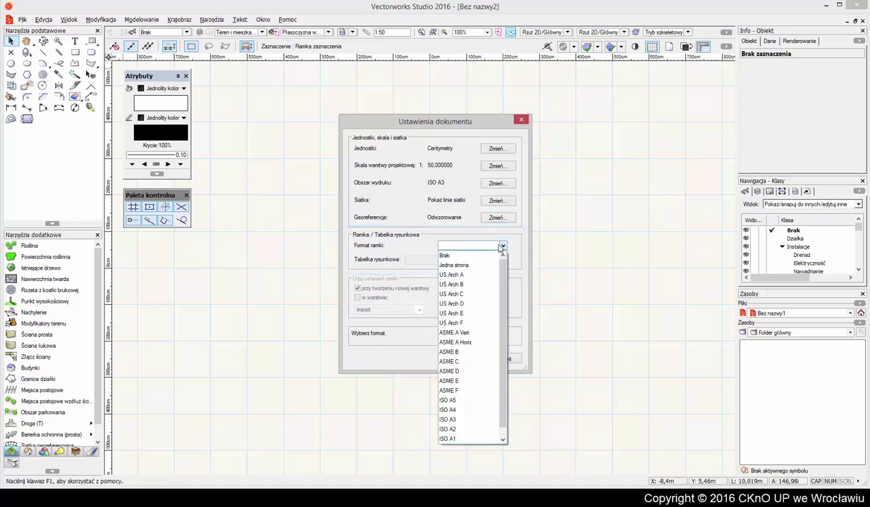
left_click(489, 419)
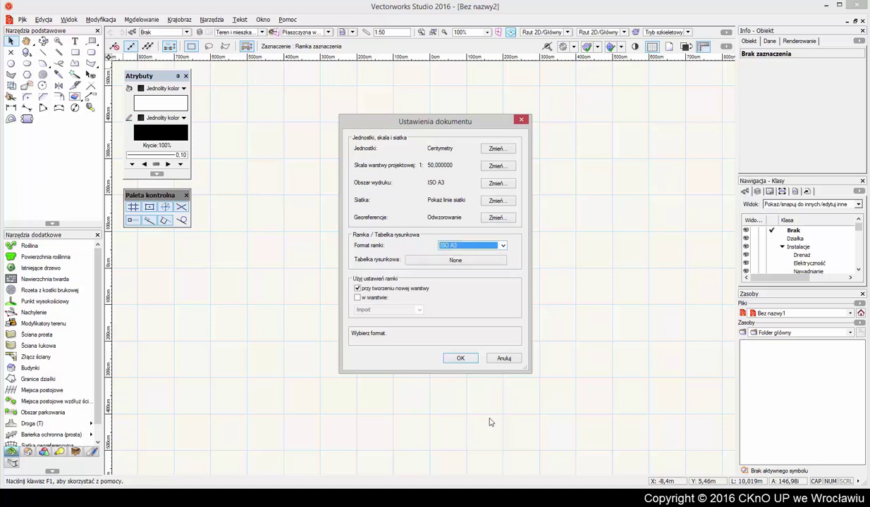
left_click(475, 261)
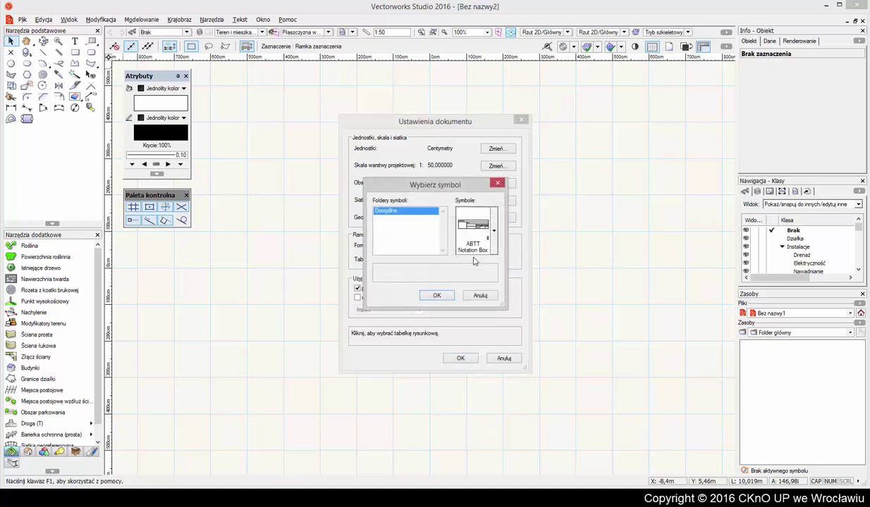
left_click(460, 244)
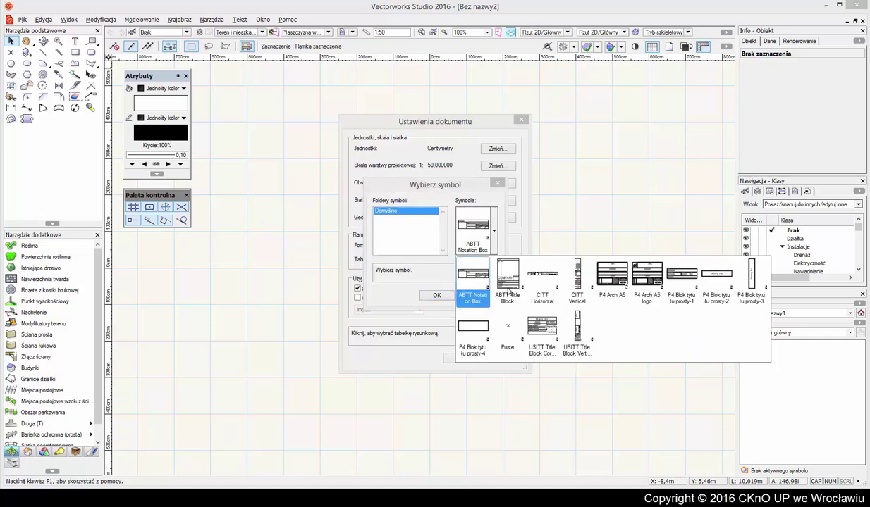
left_click(541, 328)
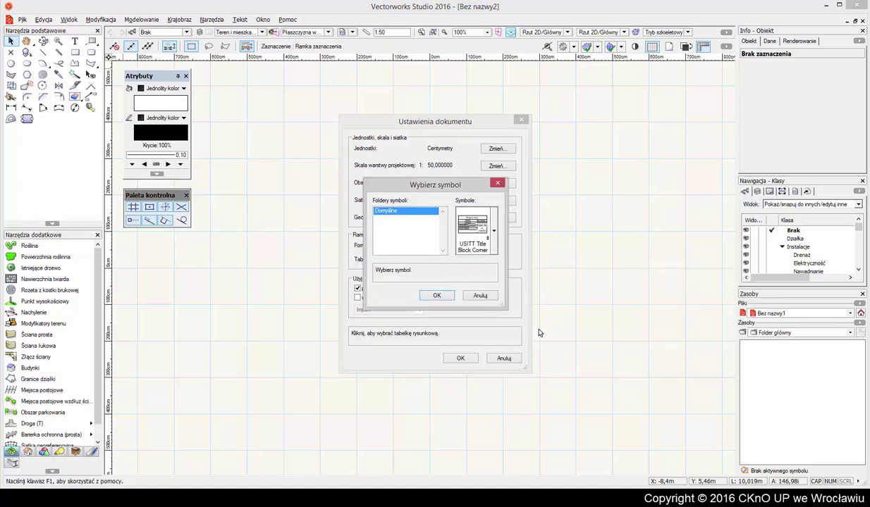
left_click(437, 297)
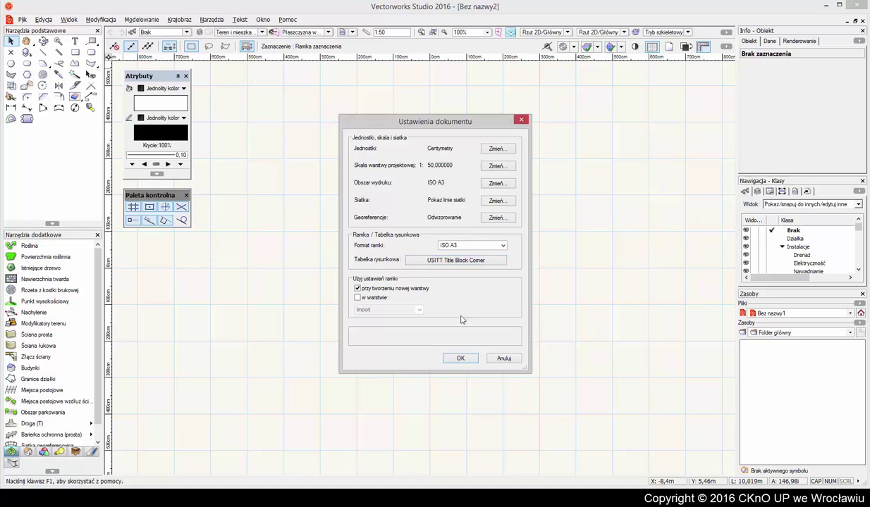
- Try the option that inserts the frame on a chosen layer, look through the available layers, and disable it again
left_click(373, 297)
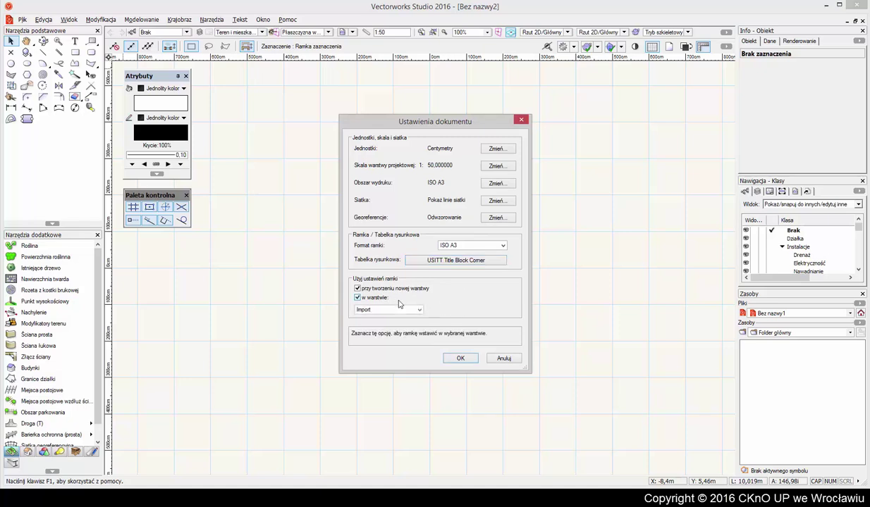
left_click(419, 310)
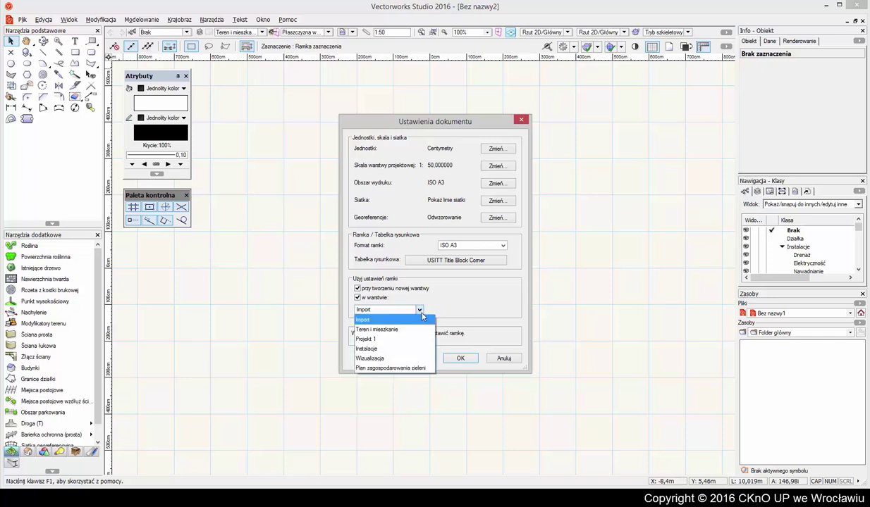
left_click(357, 298)
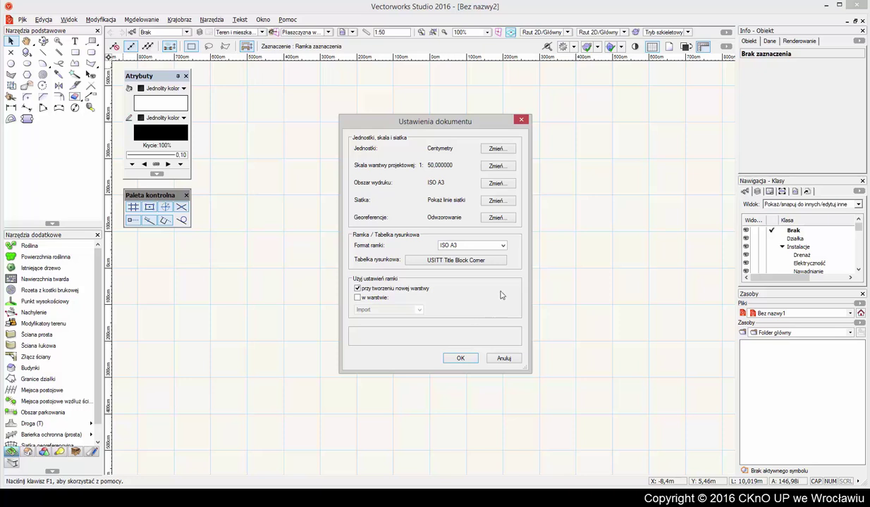
- Set the frame format to Brak and apply the document settings
left_click(502, 245)
key("Up")
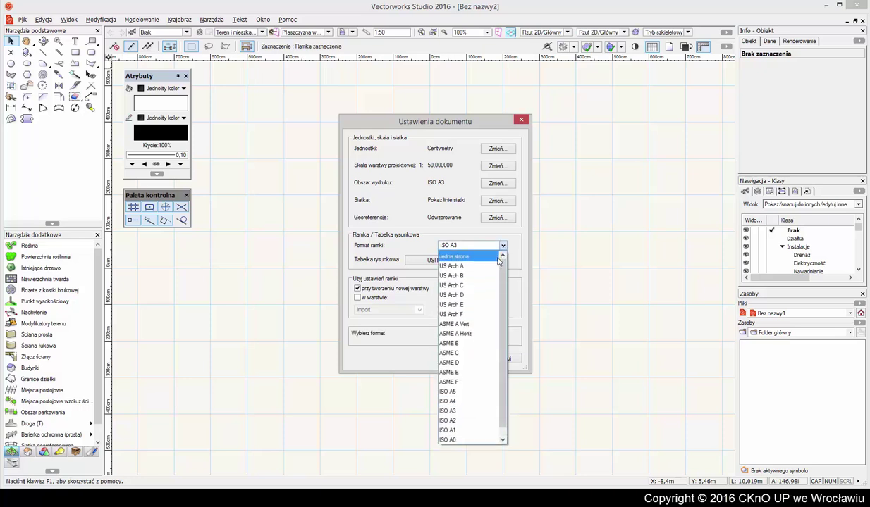
key("Return")
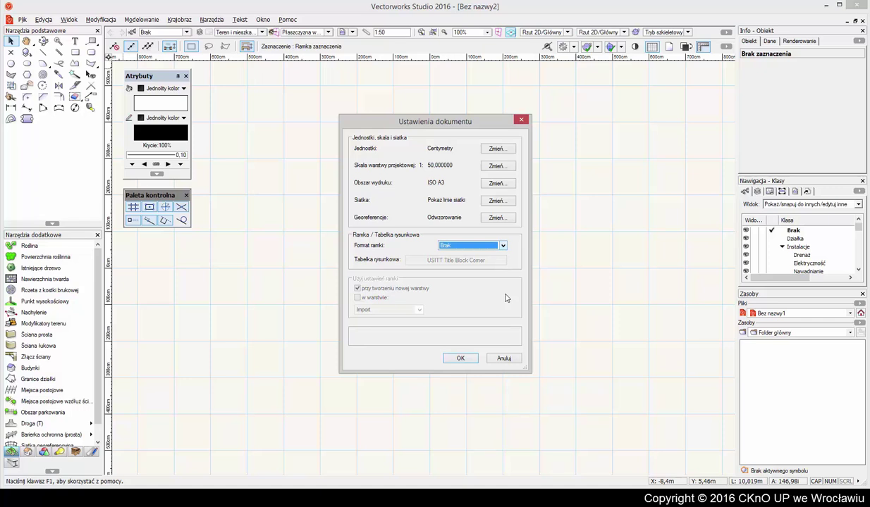
left_click(460, 358)
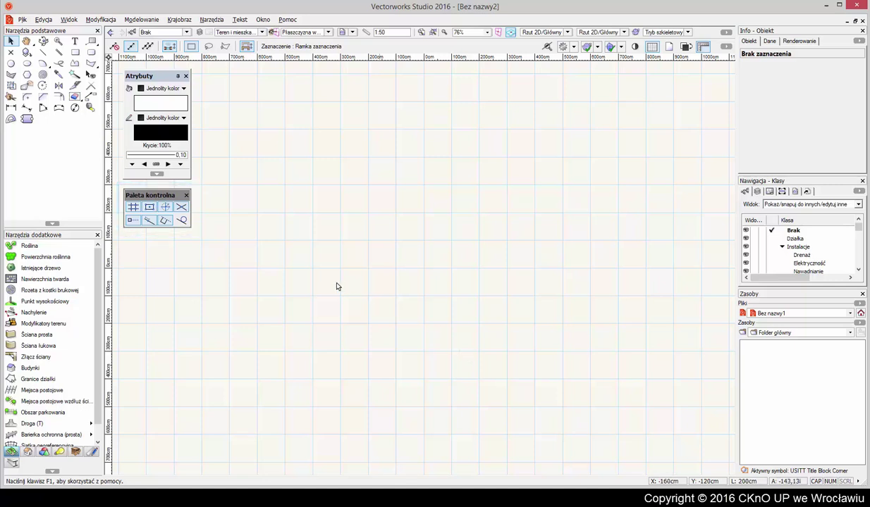
- Reopen the grid snapping settings directly from the drawing window to check them, and accept them
left_click(169, 211)
double_click(134, 207)
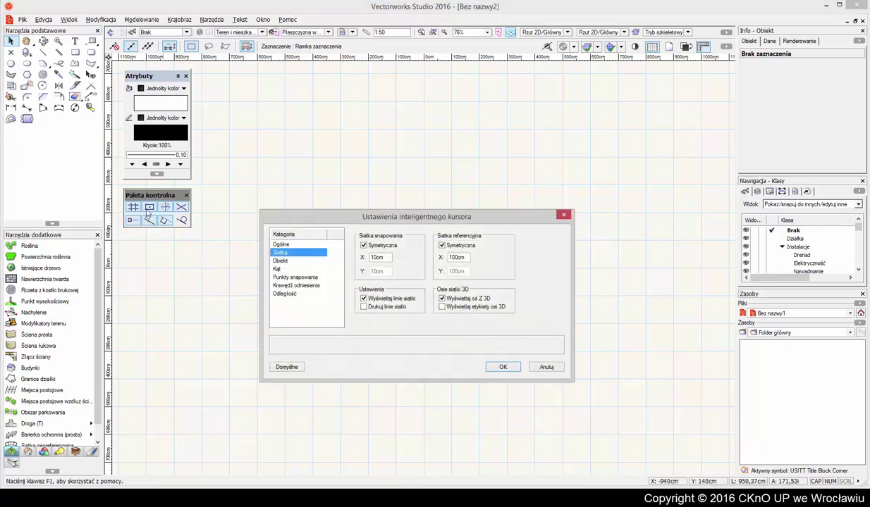
left_click(503, 368)
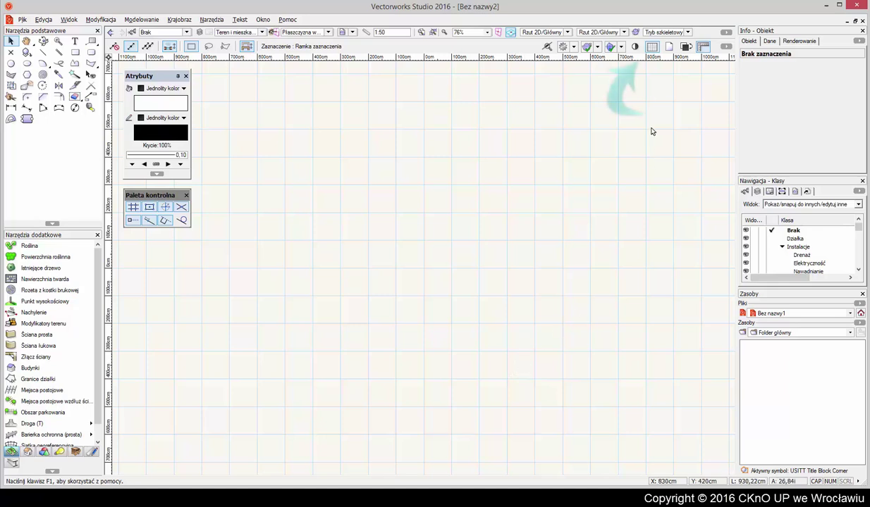
- Hide and restore the grid lines, and temporarily display the page boundary over the drawing area
left_click(652, 51)
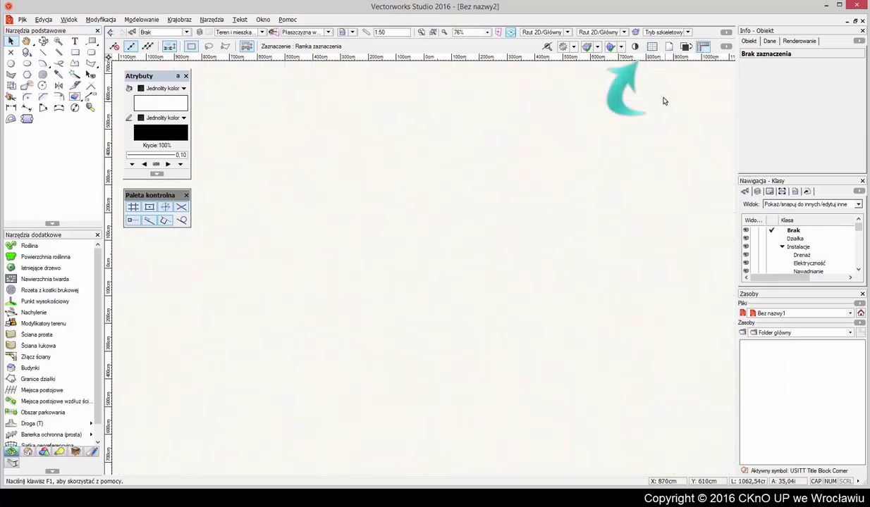
left_click(652, 47)
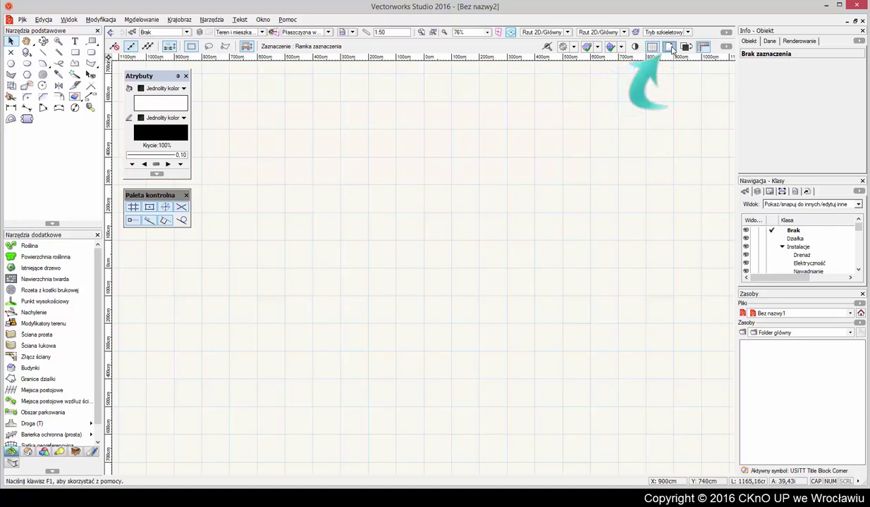
left_click(670, 47)
key("ctrl+5")
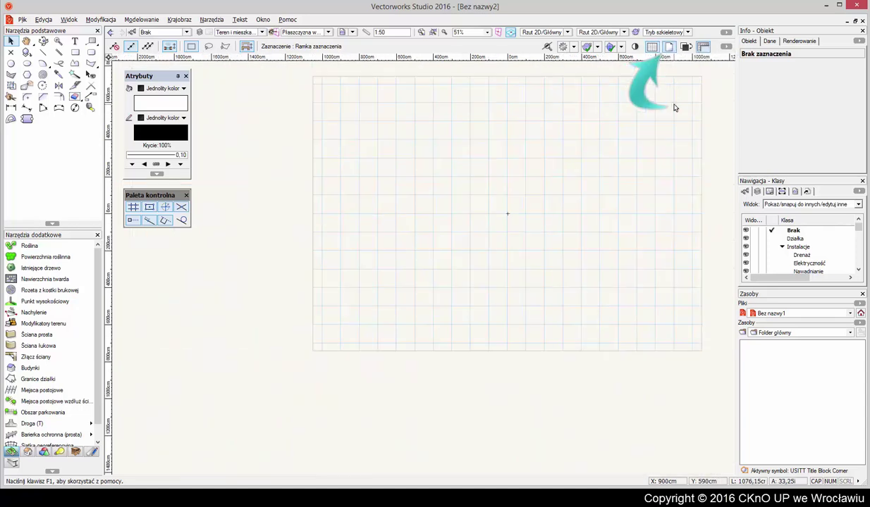
scroll(690, 74, "up", 2)
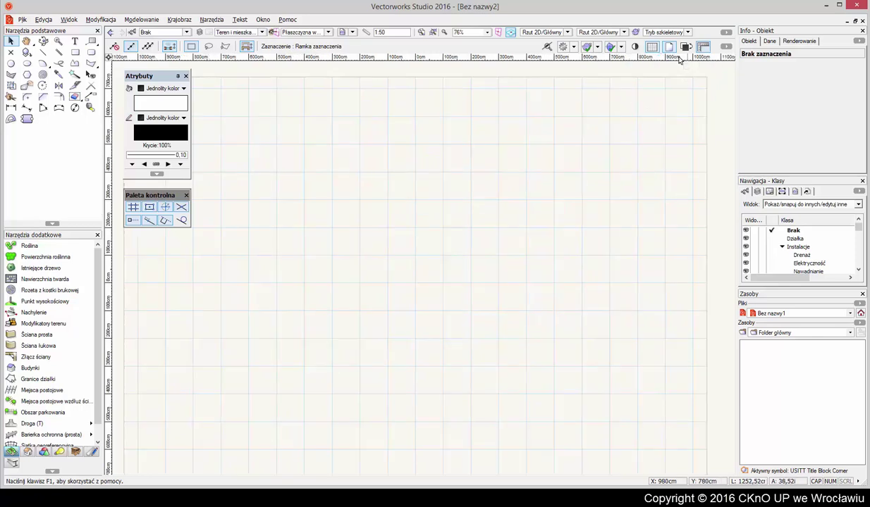
left_click(650, 48)
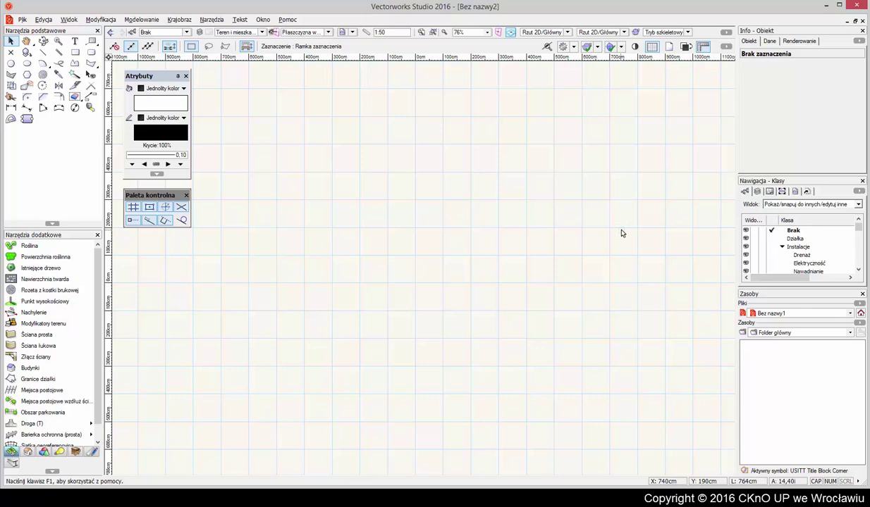
- Save the drawing as PROJEKT_1 in the PROJEKT folder on the desktop (Pulpit)
left_click(22, 20)
left_click(85, 90)
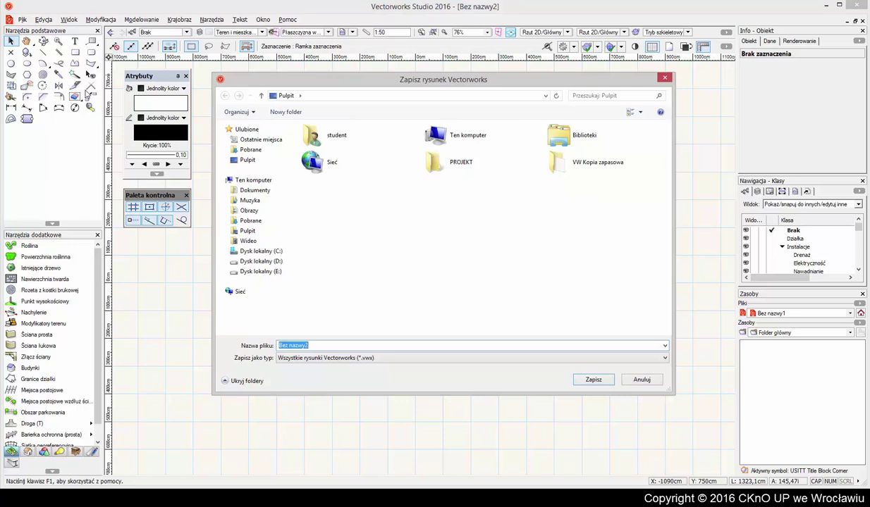
left_click(265, 161)
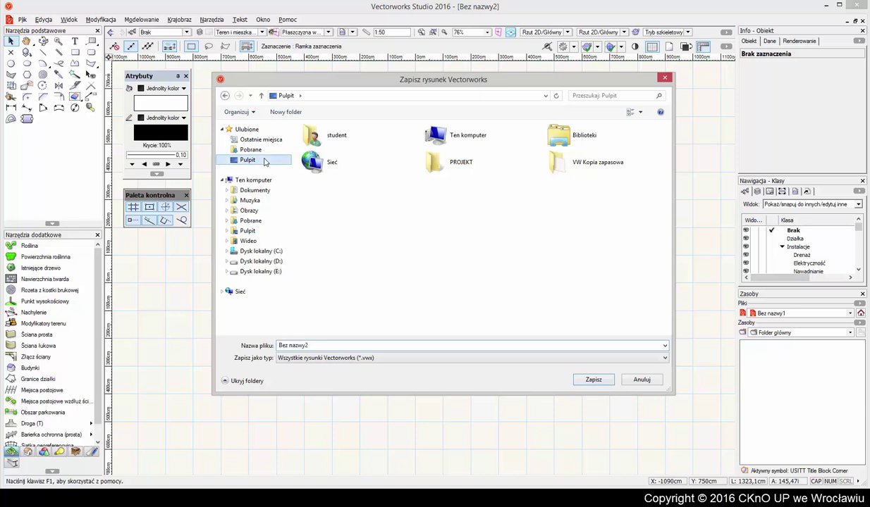
double_click(462, 174)
left_click(352, 346)
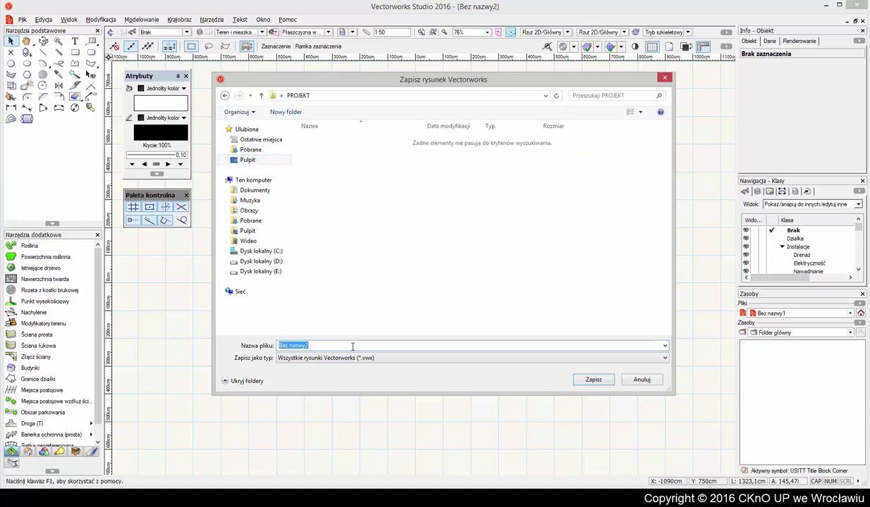
type("PROJEKT_1")
left_click(593, 380)
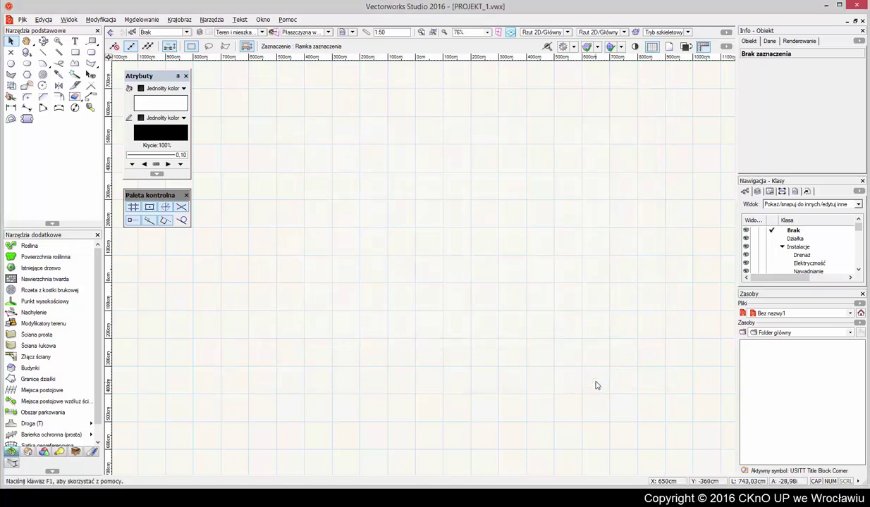